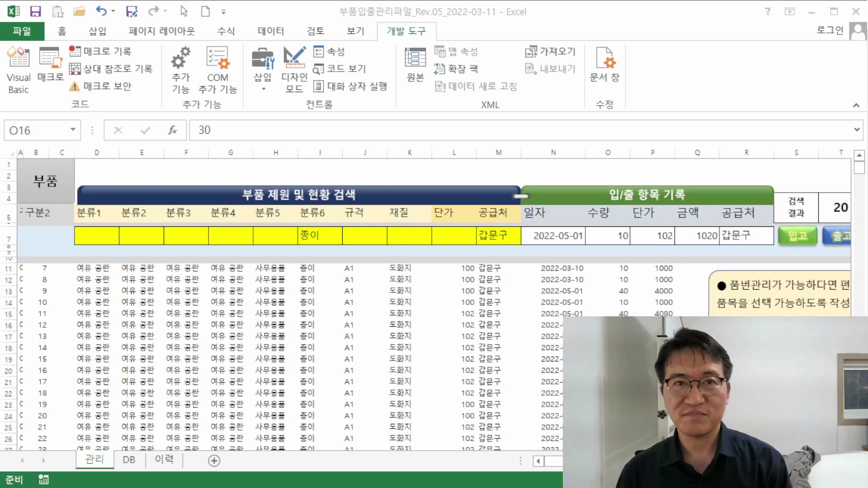
- Look over the workbook's 관리, DB and 이력 sheets in turn
key("ctrl+Page_Down")
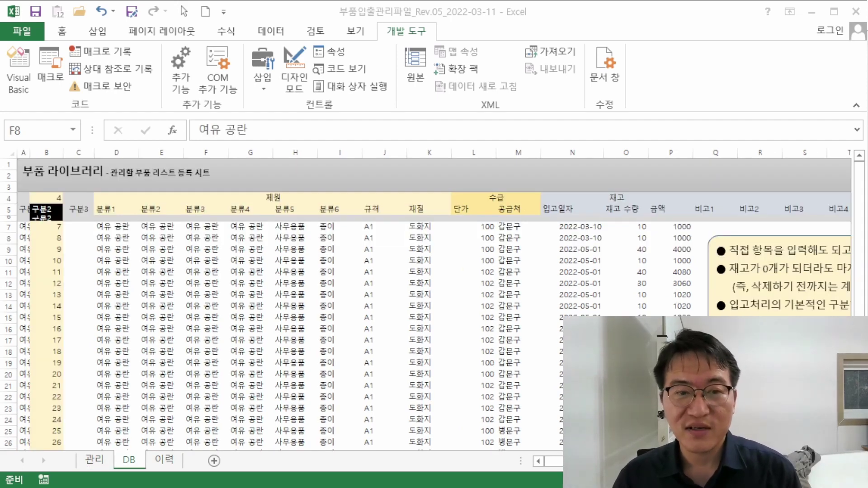
left_click(96, 460)
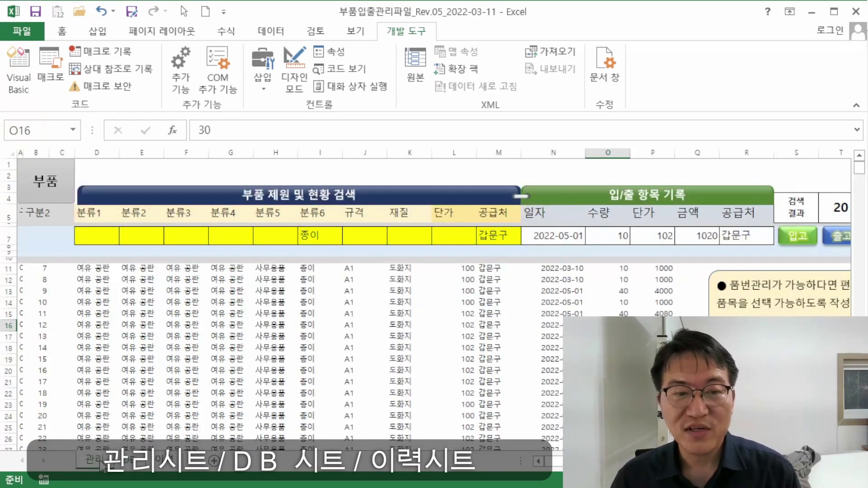
left_click(136, 466)
left_click(168, 468)
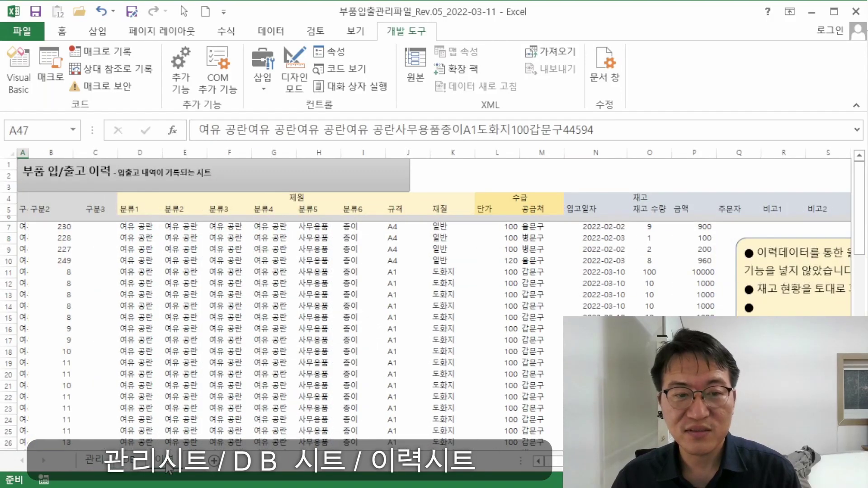
- Examine the part specifications, suppliers and stock quantities listed in the DB sheet
left_click(129, 460)
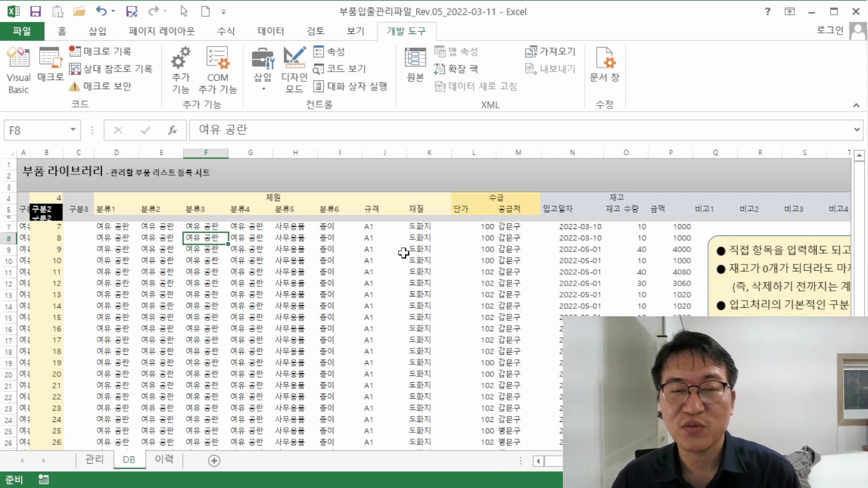
left_click(636, 285)
left_click(626, 318)
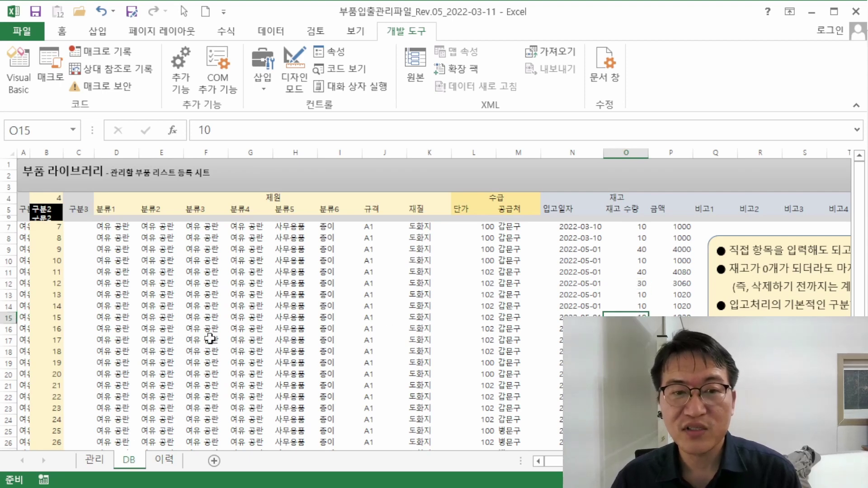
left_click_drag(278, 248, 633, 386)
left_click(519, 340)
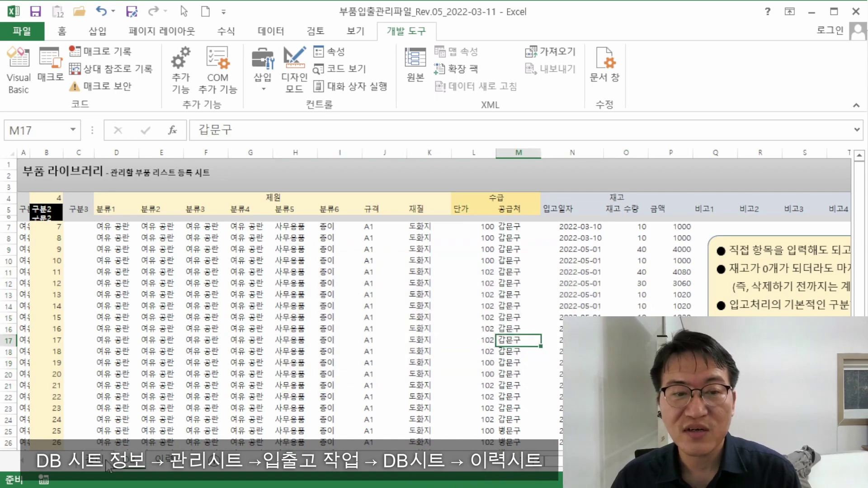
- Compare the 관리 and 이력 sheets with the part library in the DB sheet
left_click(103, 469)
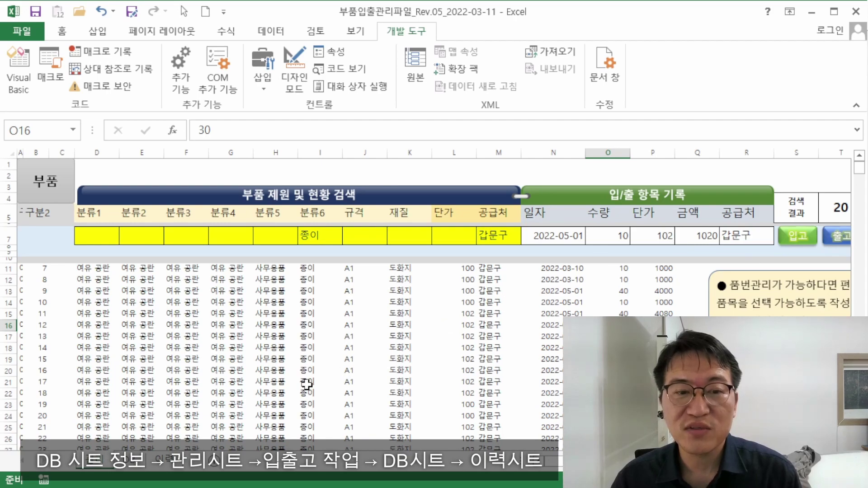
left_click(178, 460)
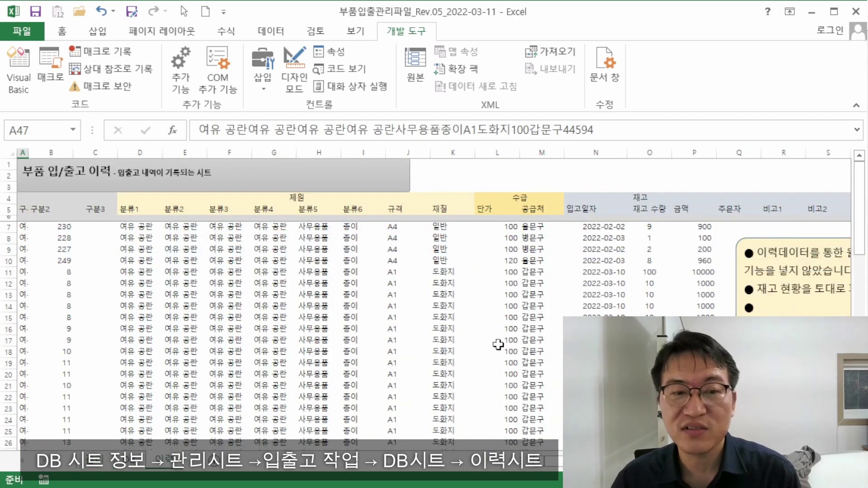
left_click(137, 462)
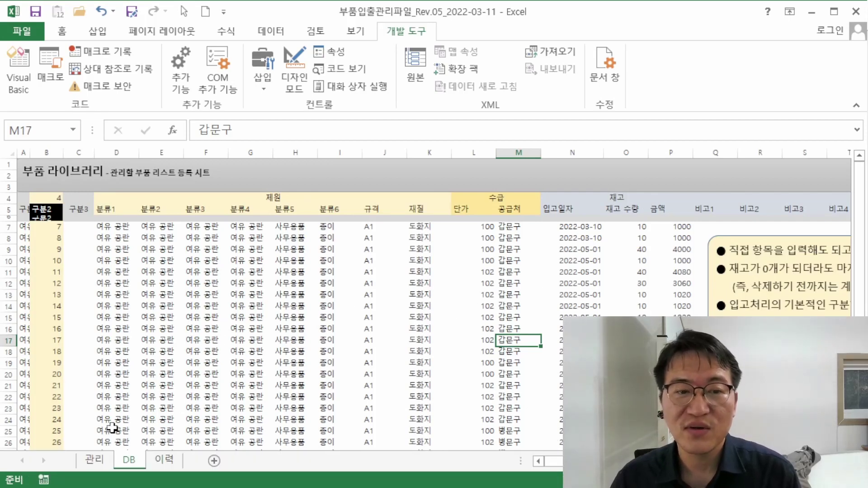
left_click(473, 352)
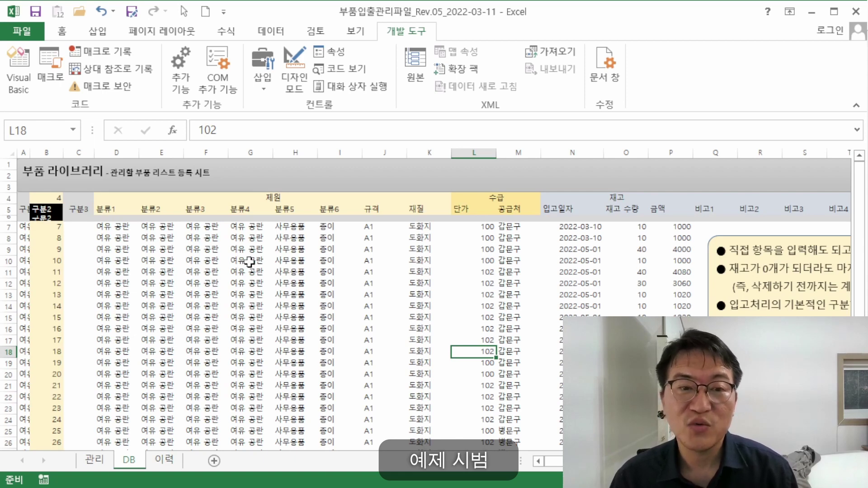
- Search the parts on the 관리 sheet by entering 사무용품 as the 분류5 condition
left_click(244, 218)
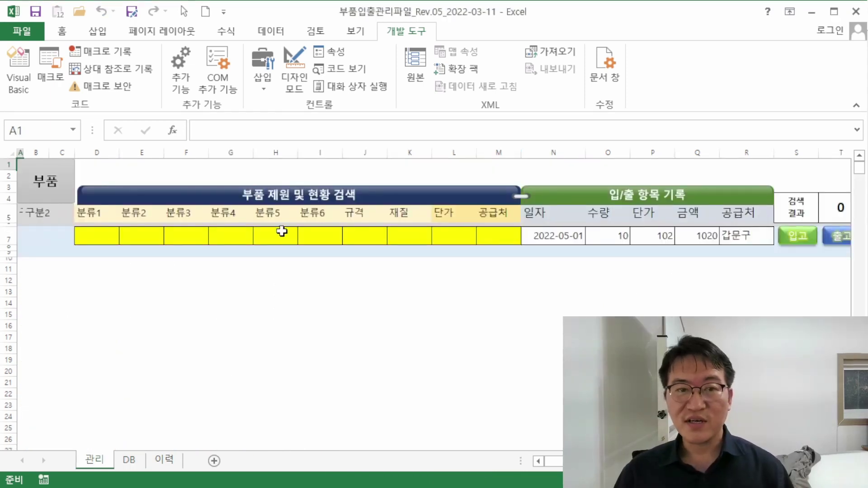
left_click(283, 235)
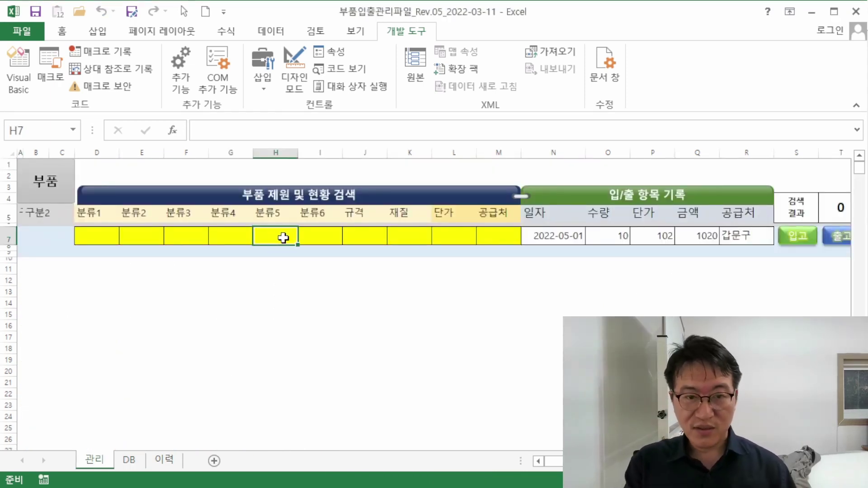
type("사무용푸")
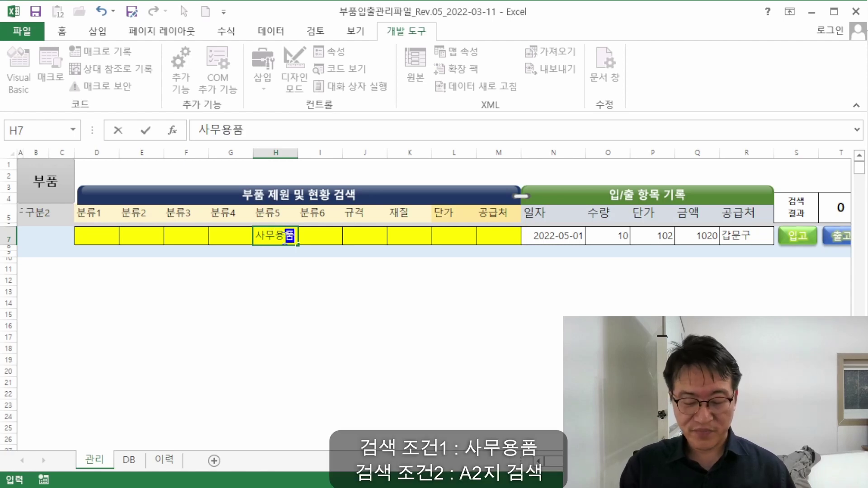
key("Return")
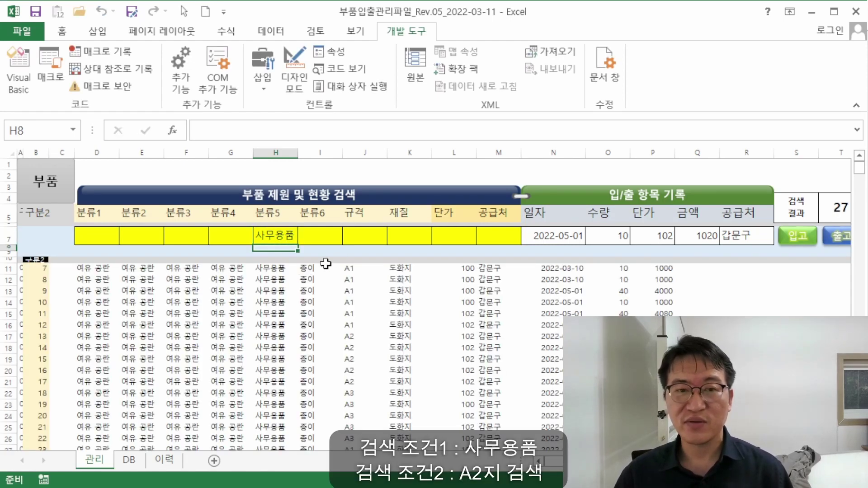
- Narrow the part search by adding A2 as the 규격 condition
left_click(367, 236)
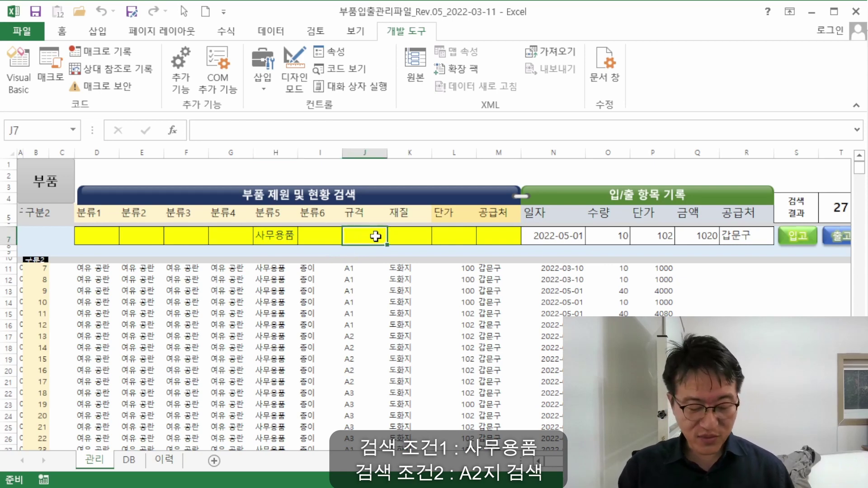
type("A2")
key("Return")
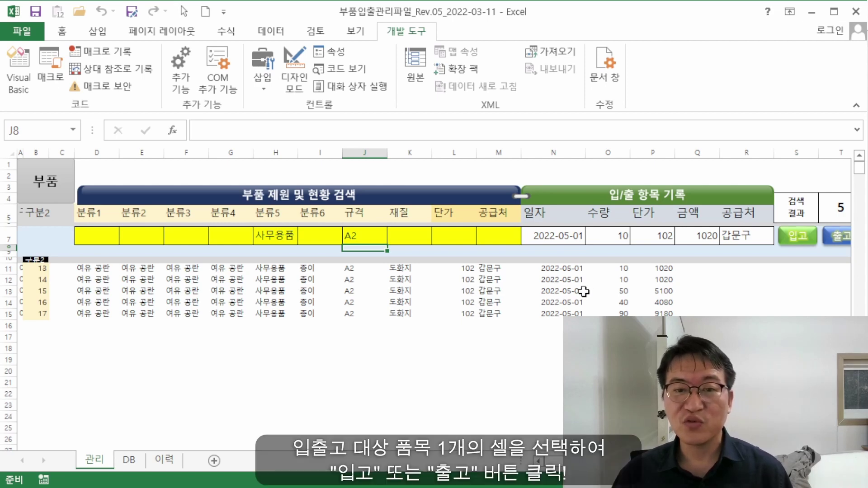
- Record an incoming (입고) transaction of 10 units for the found part with 구분2 number 15
left_click(560, 291)
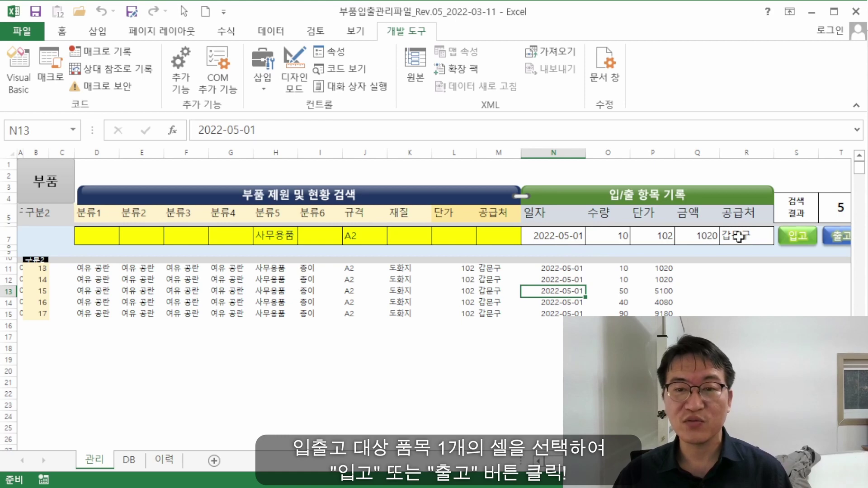
left_click(798, 236)
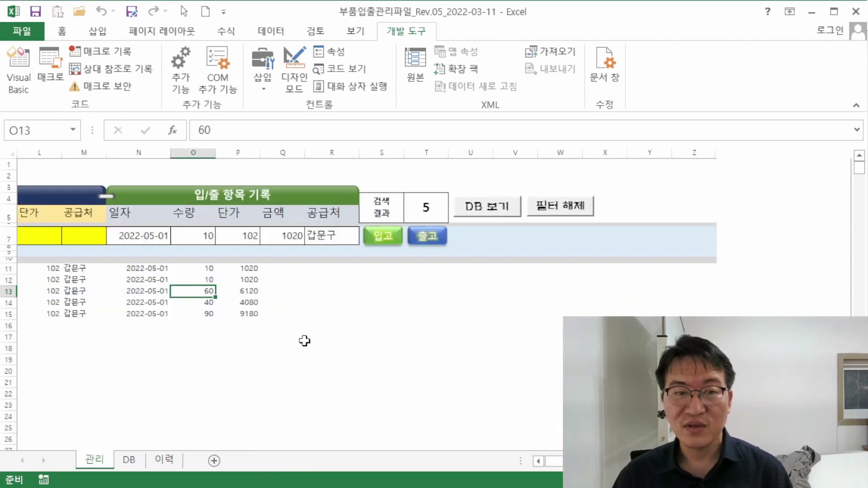
left_click(538, 460)
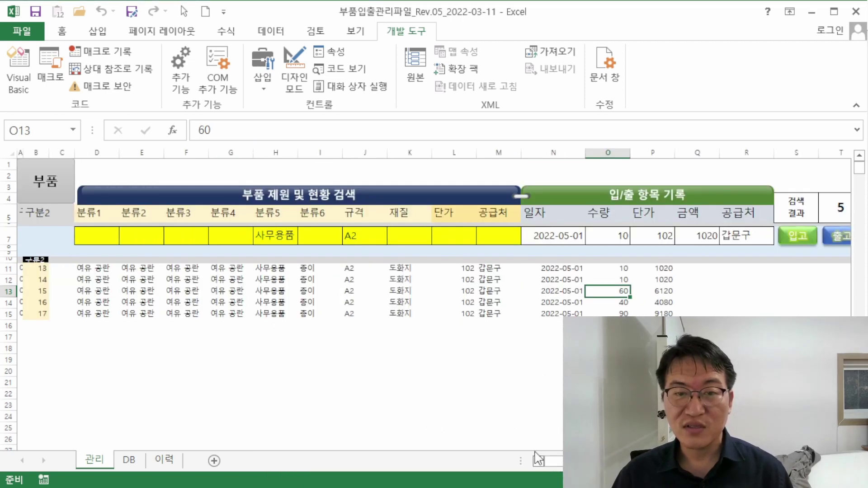
- Check the newest entry at the end of the 이력 sheet, and return to the 관리 sheet
left_click(165, 460)
scroll(312, 363, "down", 19)
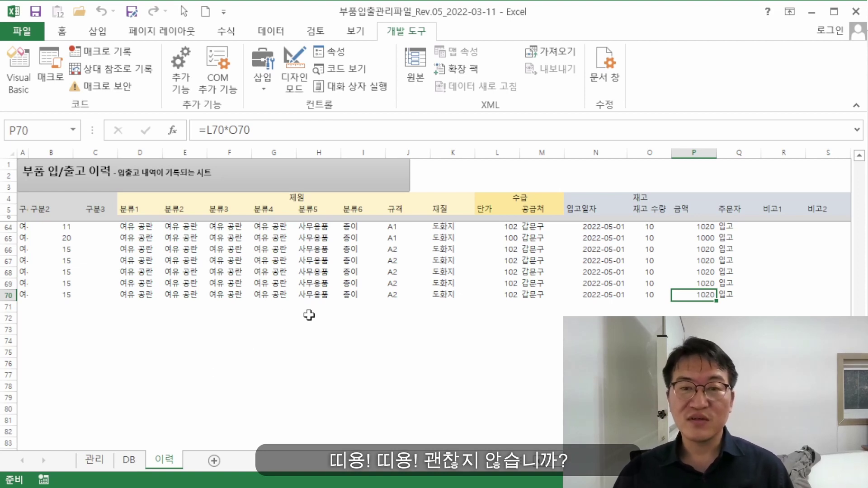
key("ctrl+Page_Up")
key("ctrl+Page_Up")
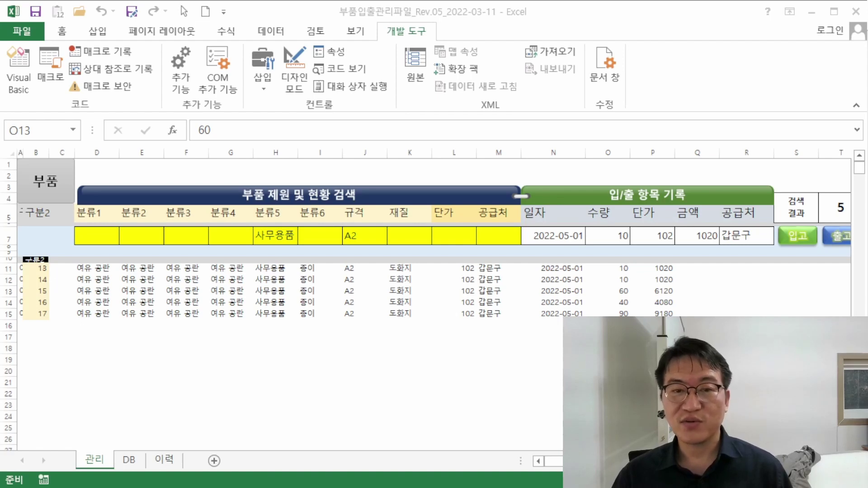
- Set the transaction 수량 to 20 in the 입/출 항목 기록 section
left_click(597, 293)
left_click(569, 294)
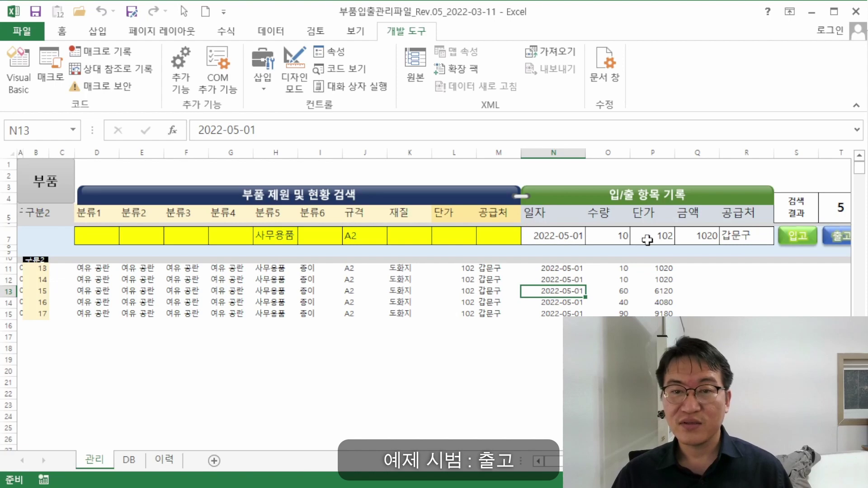
left_click(613, 236)
type("2")
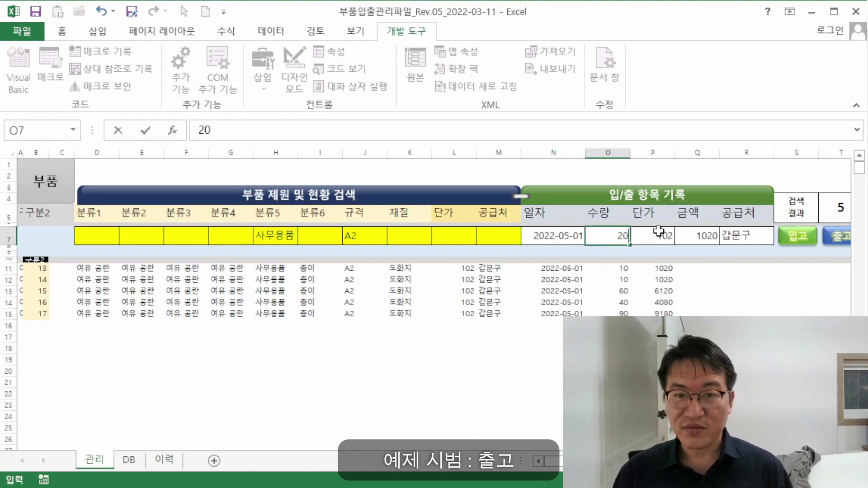
key("Return")
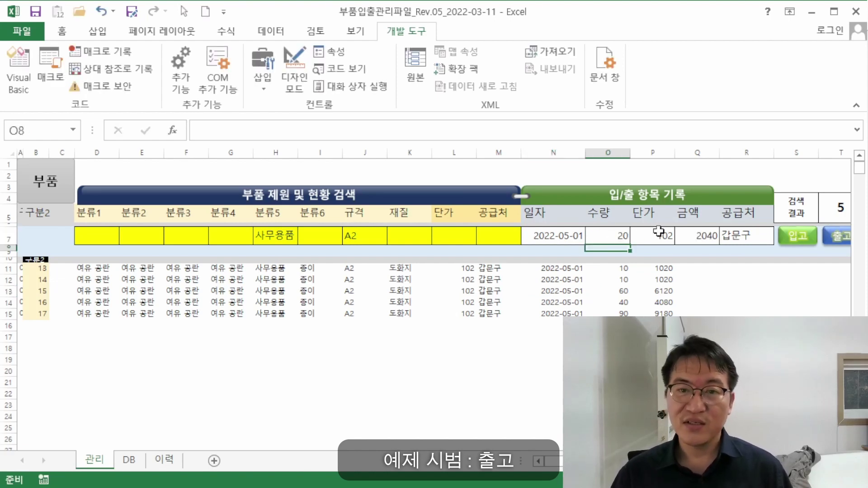
- Record an outgoing (출고) transaction of 20 units for part number 15 in the search results
left_click(549, 290)
left_click(838, 236)
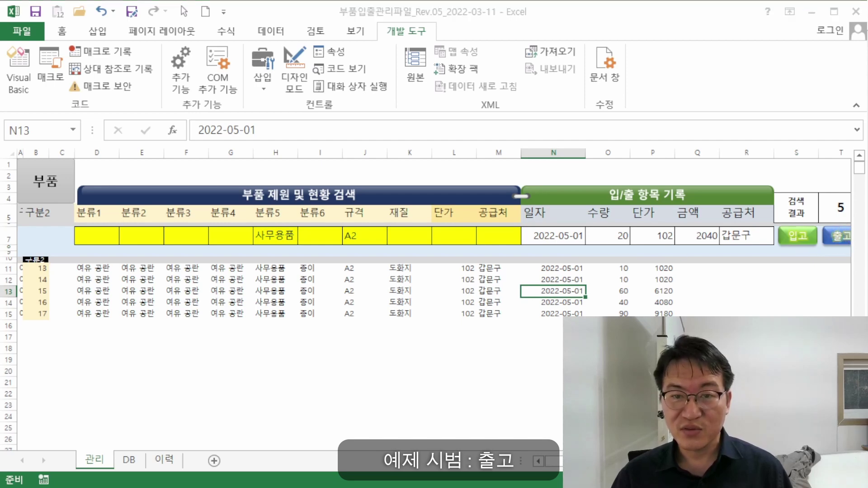
key("Return")
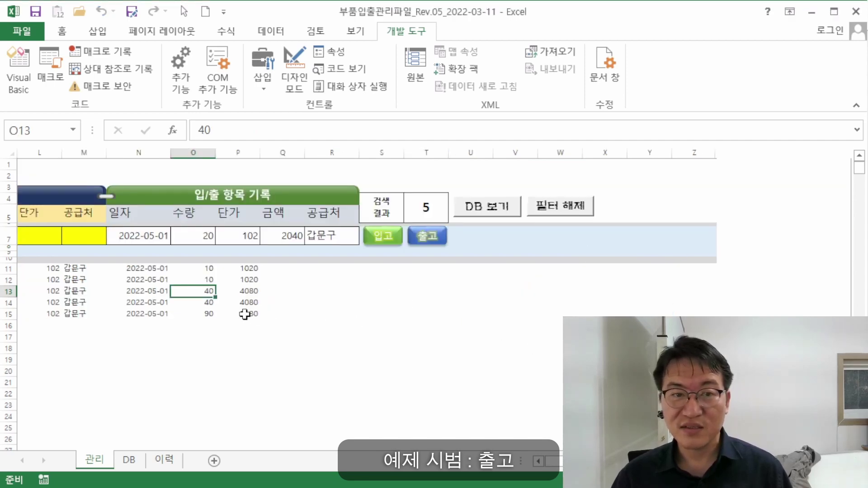
left_click(545, 461)
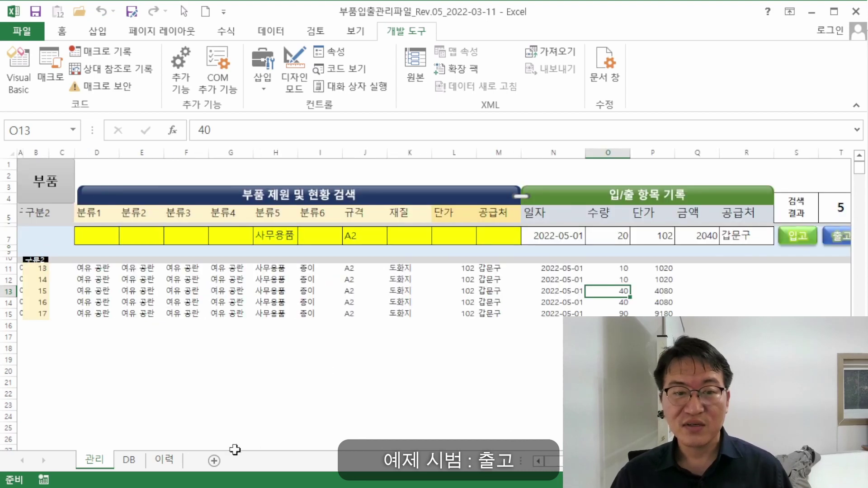
- Check the last row of the 이력 sheet for the outgoing transaction
left_click(169, 462)
scroll(280, 363, "down", 2)
scroll(413, 335, "up", 2)
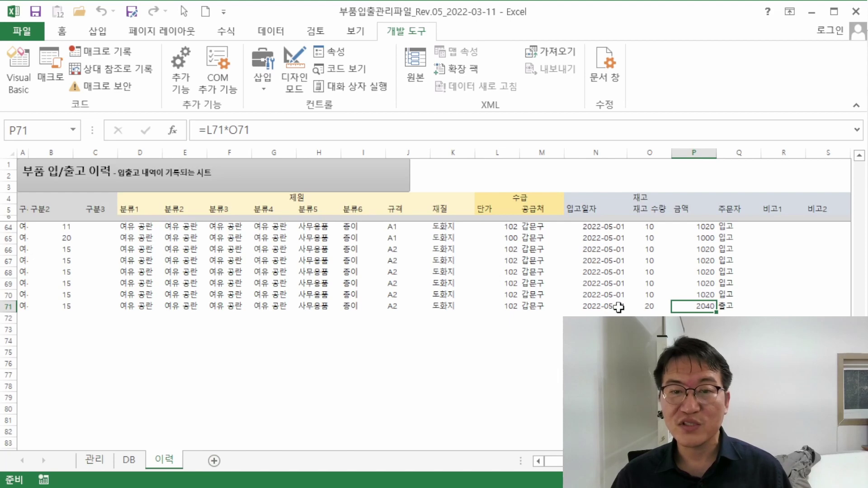
- Review the part rows in the DB sheet from the classification columns across to 금액
left_click(130, 460)
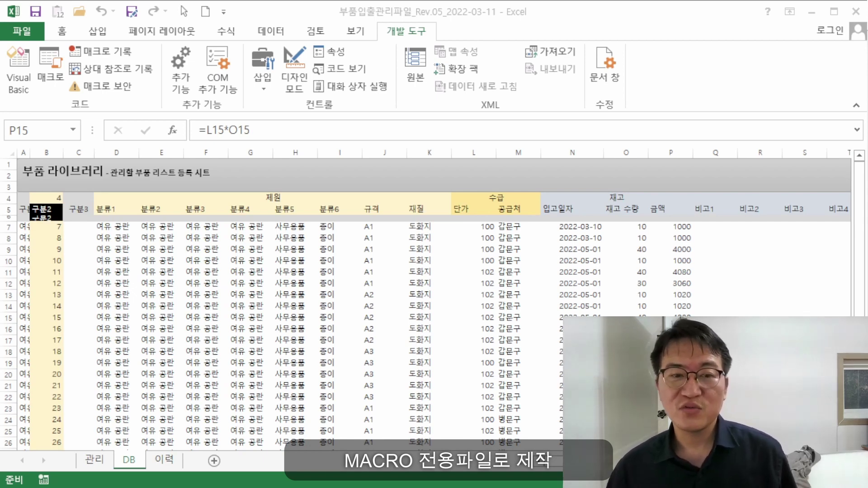
key("alt+Tab")
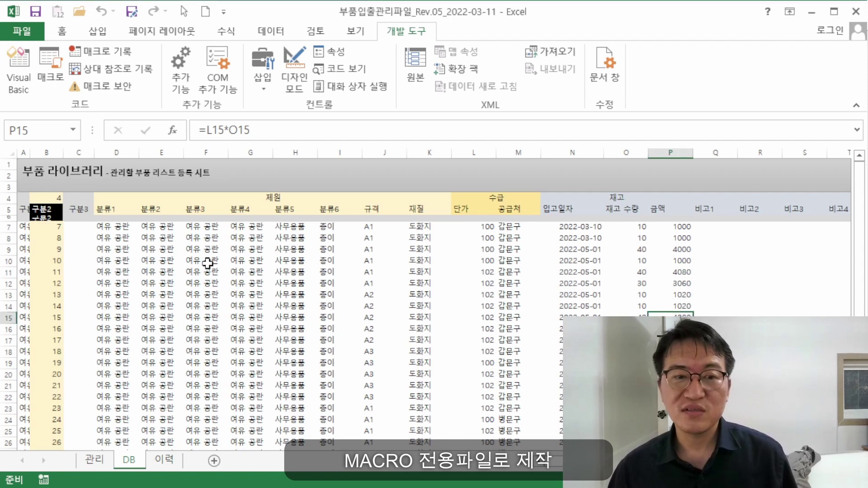
left_click_drag(201, 267, 581, 353)
left_click(714, 316)
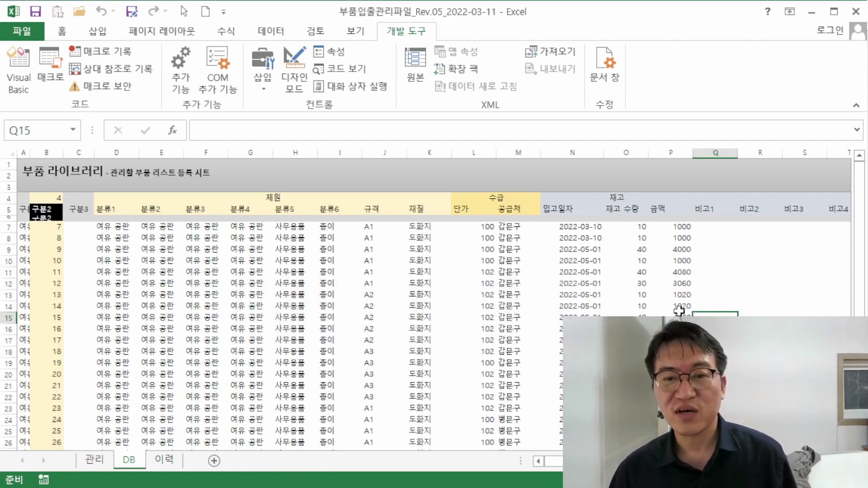
left_click(239, 293)
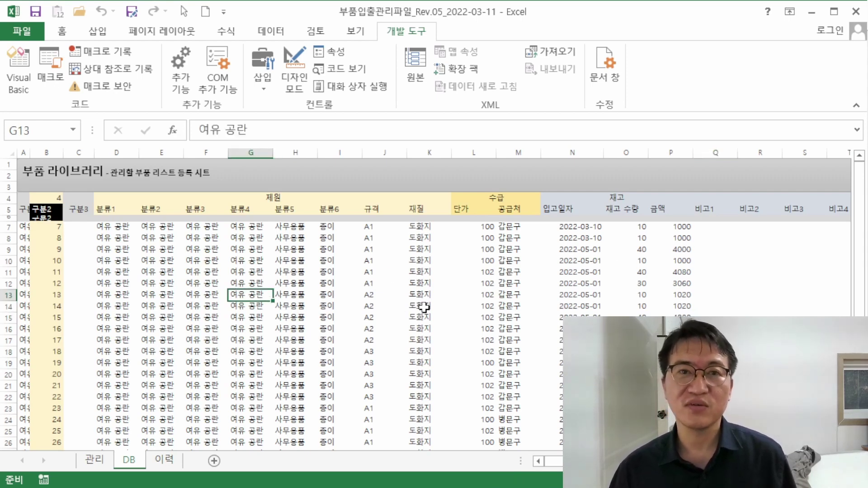
left_click_drag(678, 306, 207, 334)
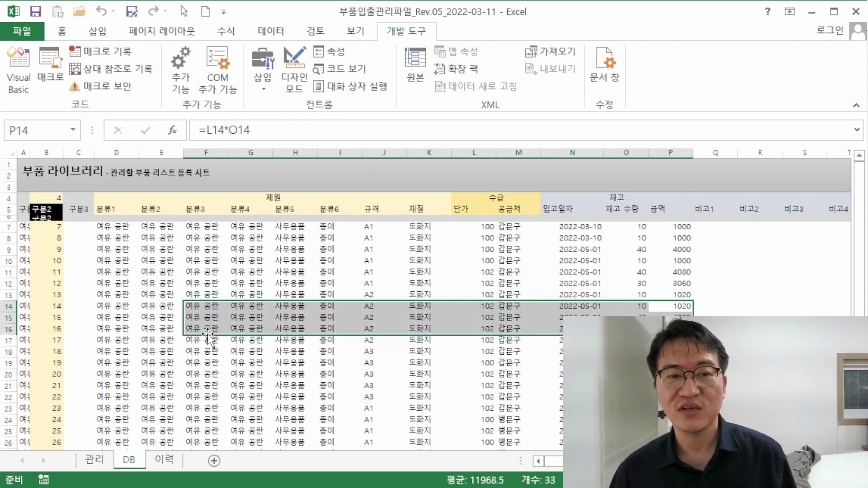
- Revisit the 관리 and DB sheets, finishing on the transaction records in the 이력 sheet
left_click(100, 461)
left_click(129, 461)
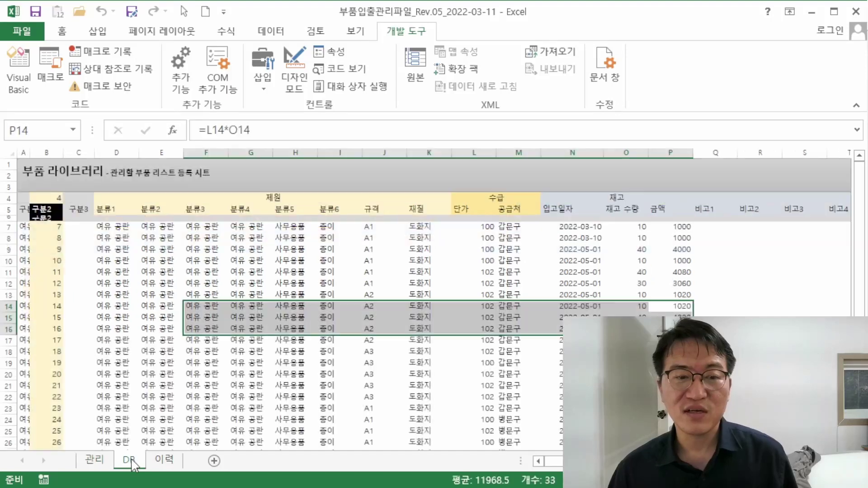
left_click(165, 460)
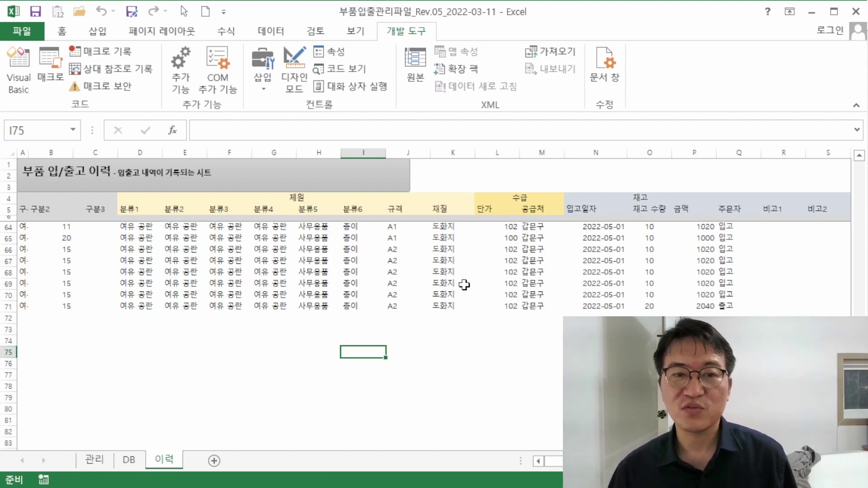
- Review the search results on the 관리 sheet, the part rows in DB and the transaction records in 이력, ending on 관리
key("ctrl+Page_Up")
key("ctrl+Page_Up")
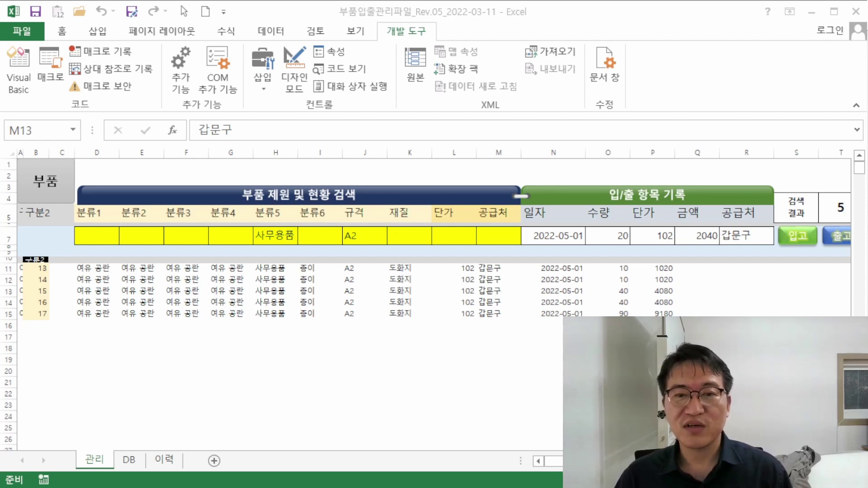
left_click(502, 293)
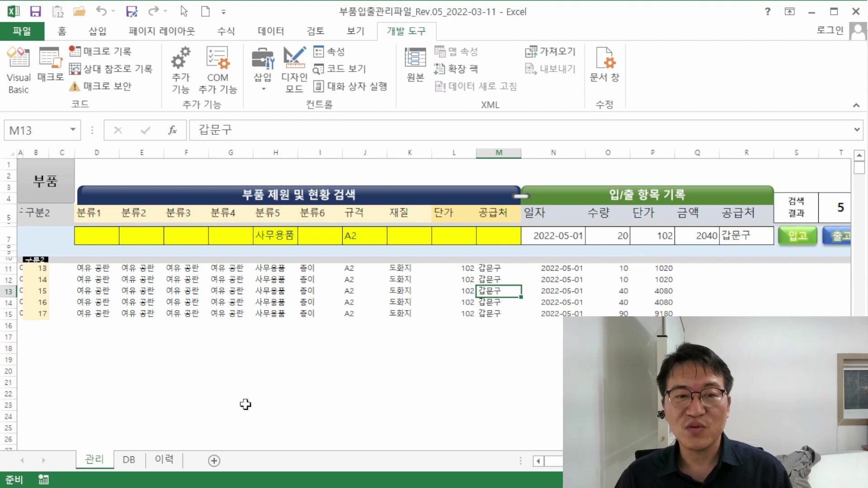
left_click(131, 465)
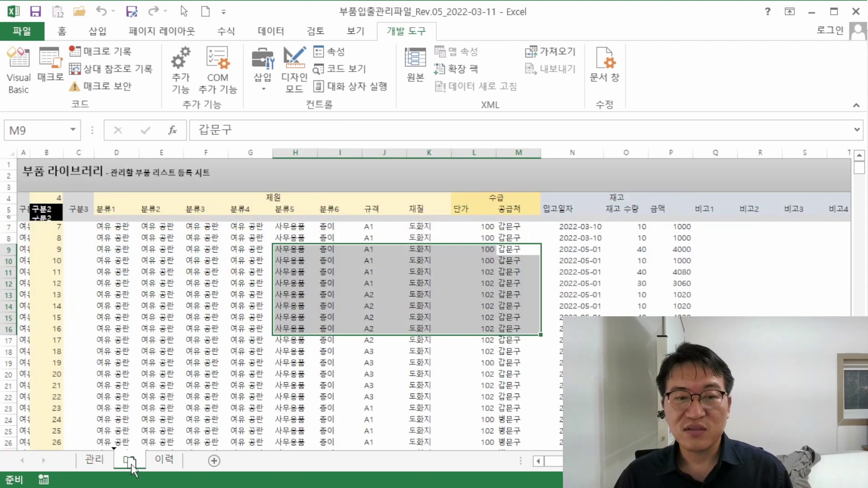
left_click(462, 373)
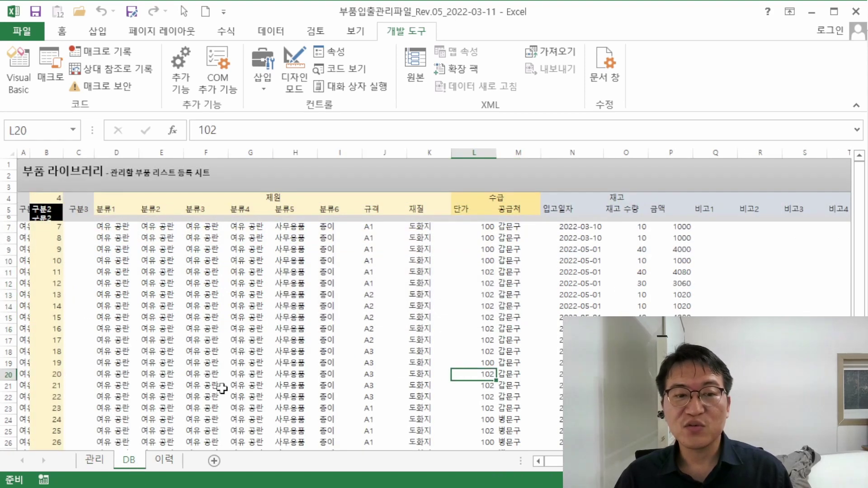
left_click(166, 459)
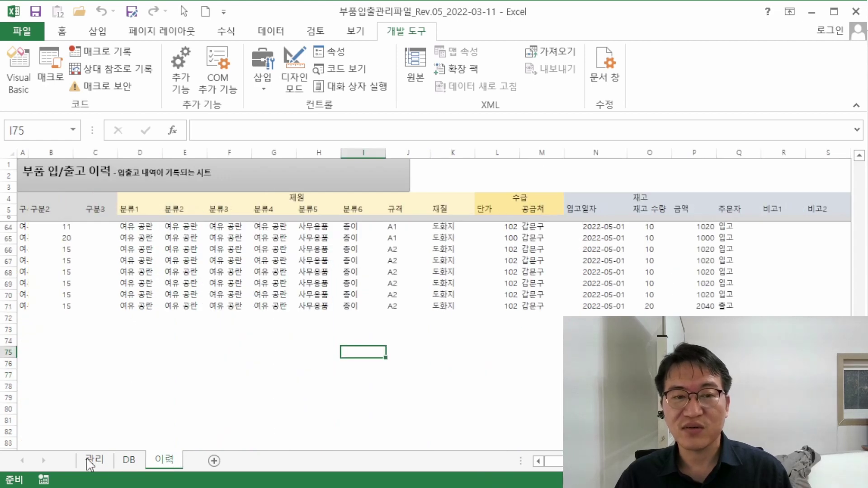
left_click(543, 272)
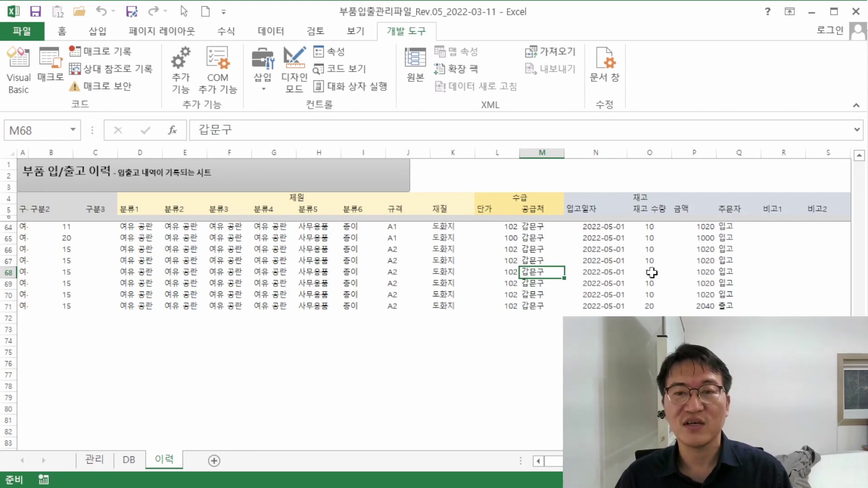
left_click(96, 460)
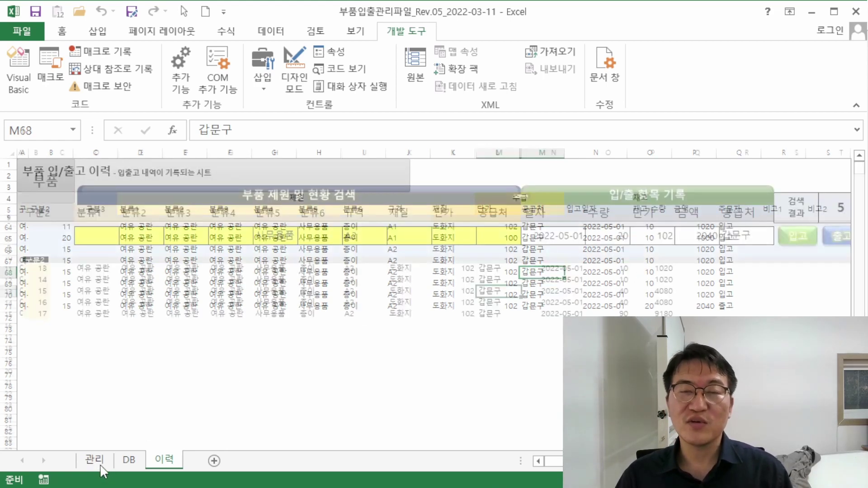
left_click(566, 293)
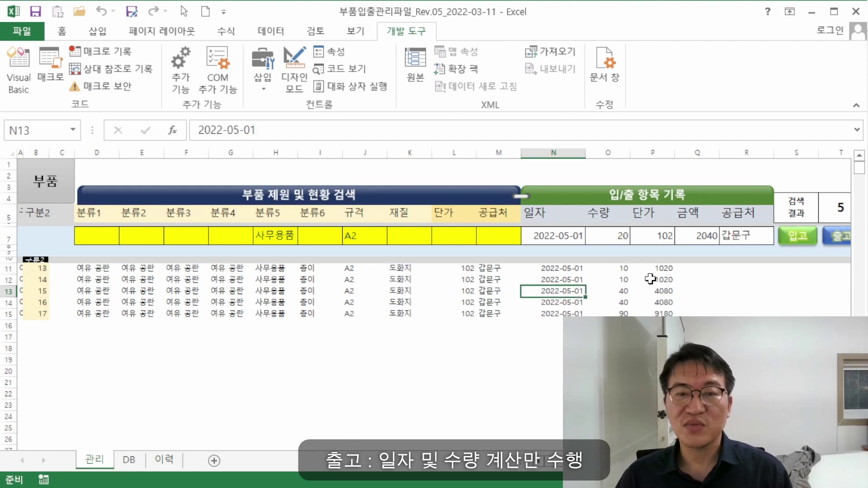
left_click(404, 293)
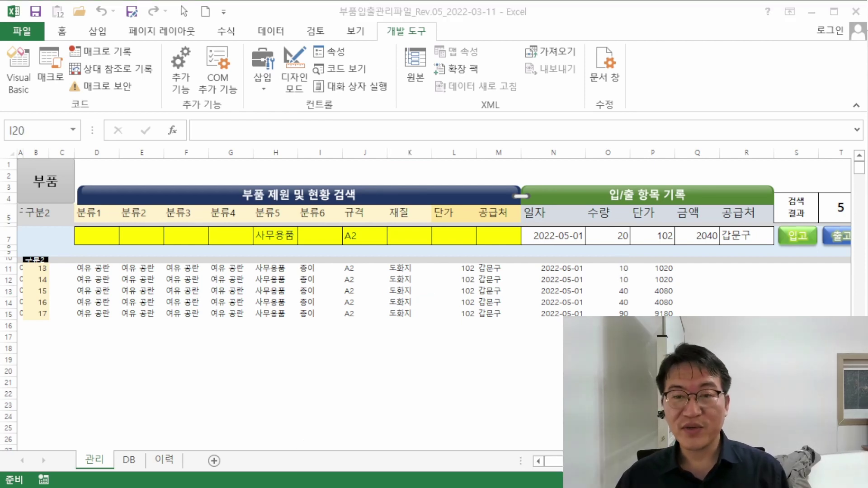
- Set the transaction date to 2022-06-01 and record an incoming (입고) transaction of 20 units for part number 17
left_click(565, 236)
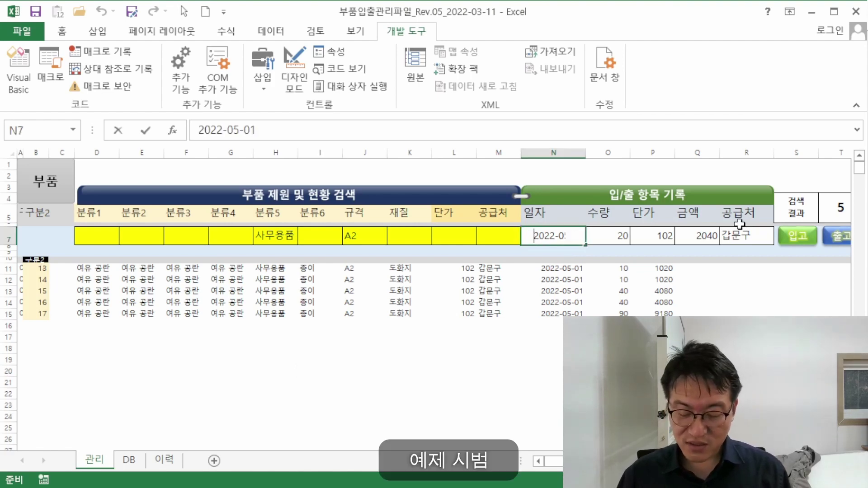
type("6/1")
key("Return")
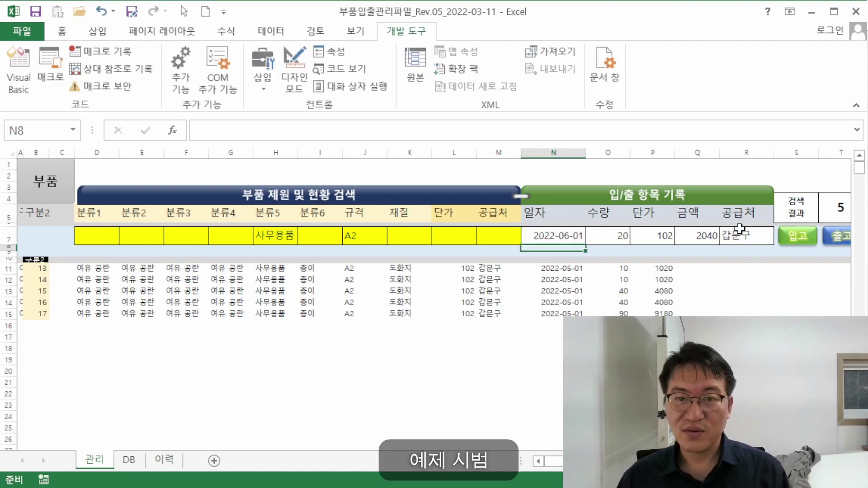
left_click(576, 312)
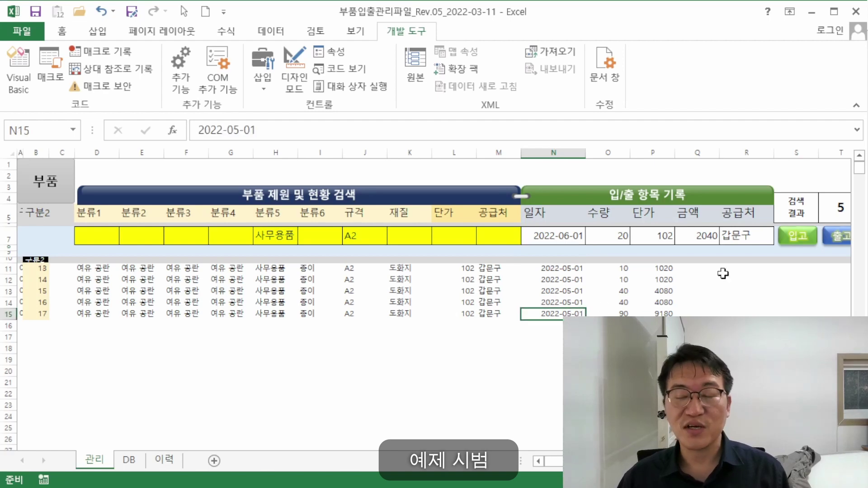
left_click(795, 238)
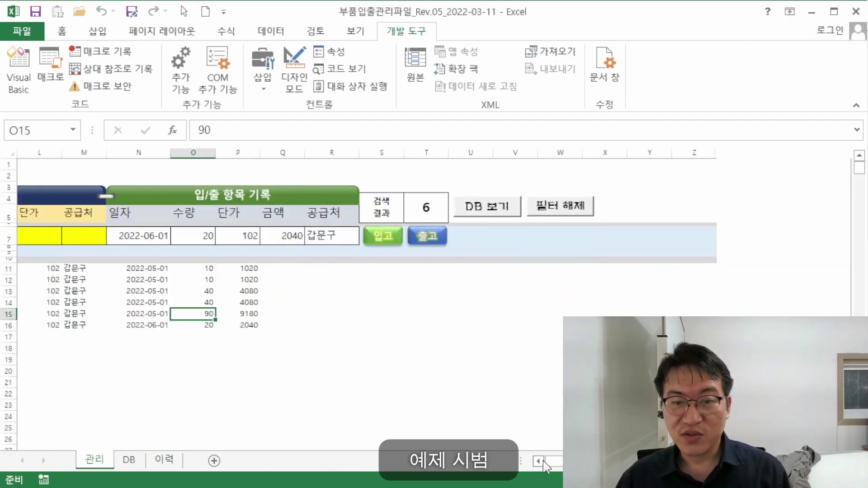
left_click(538, 461)
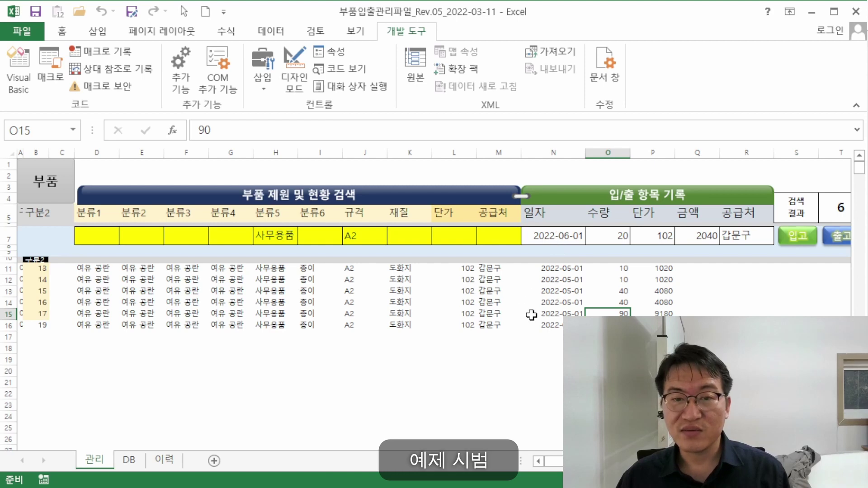
- Examine the A2 search results on the 관리 sheet across the specification, 공급처 and 수량 columns, plus the 재질 search cell
left_click(556, 314)
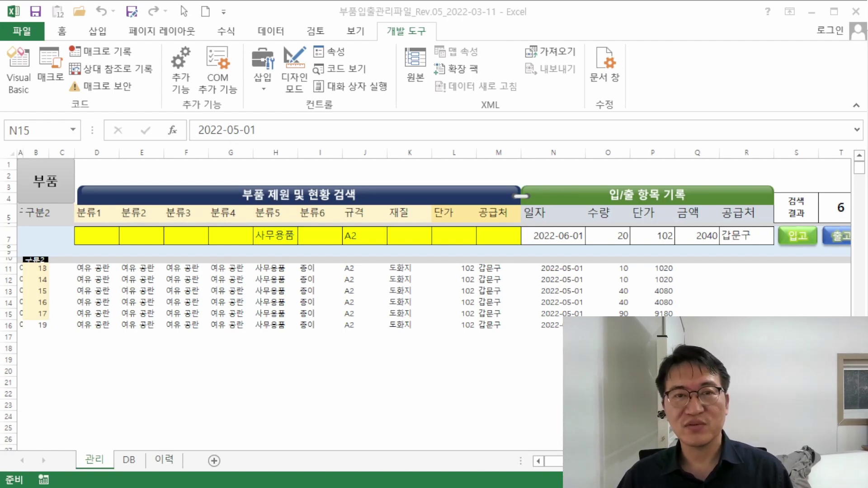
key("alt+Tab")
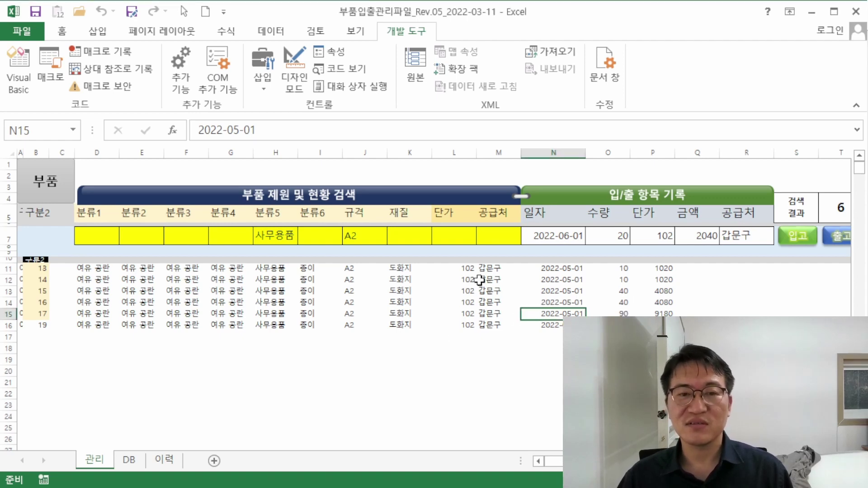
left_click_drag(275, 270, 432, 324)
left_click(492, 302)
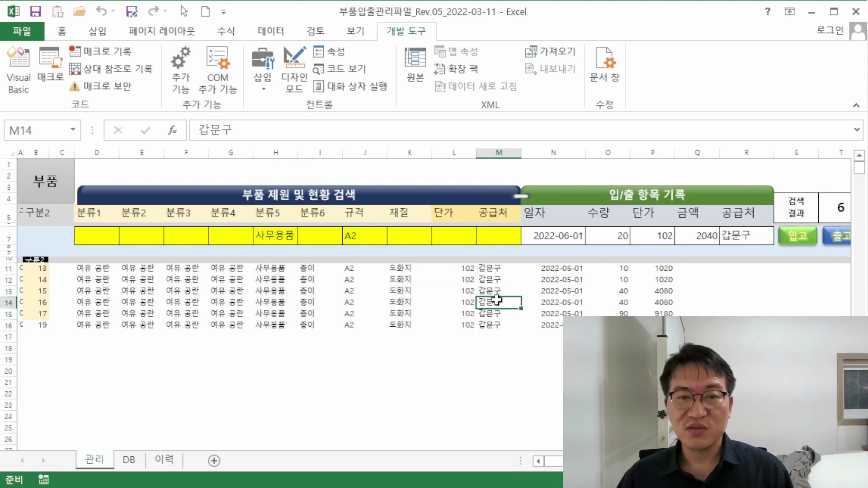
left_click(412, 300)
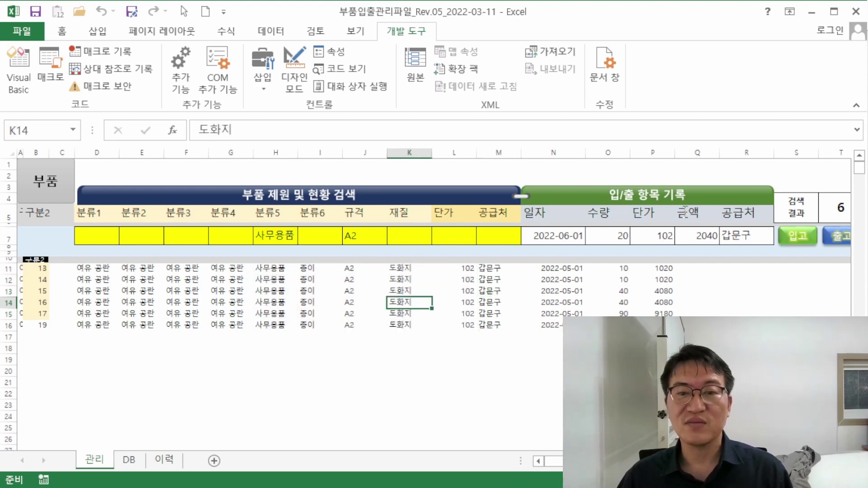
left_click(607, 306)
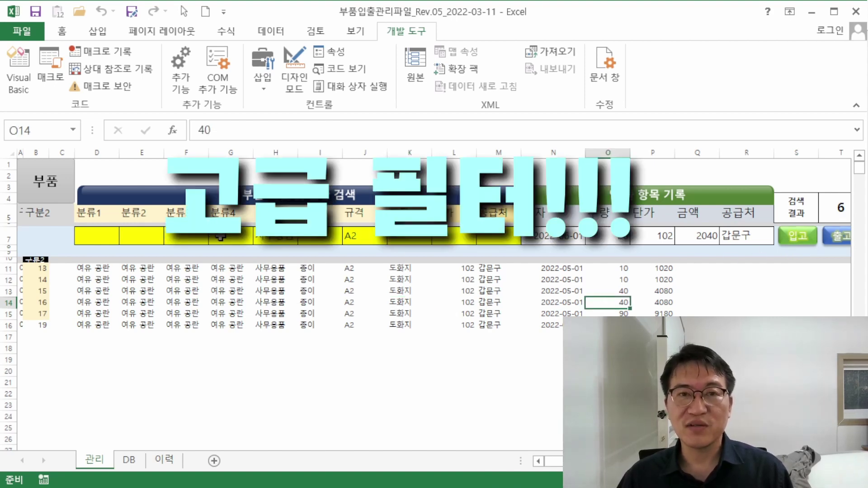
left_click(429, 308)
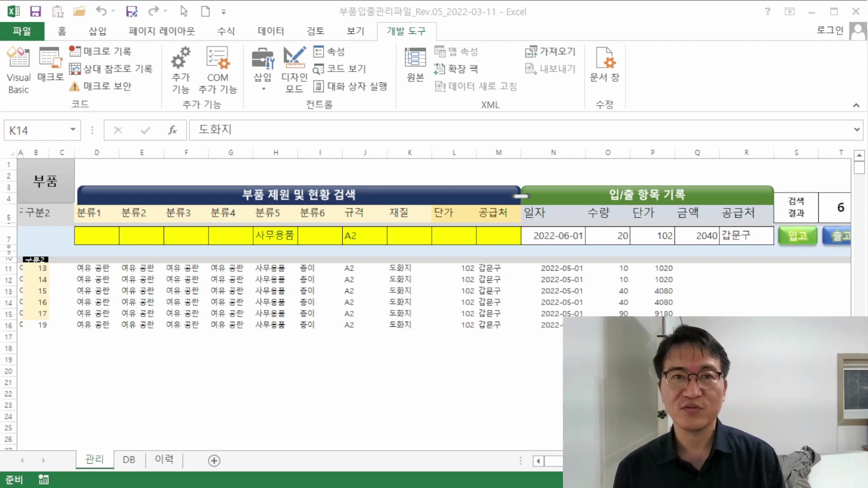
left_click(410, 236)
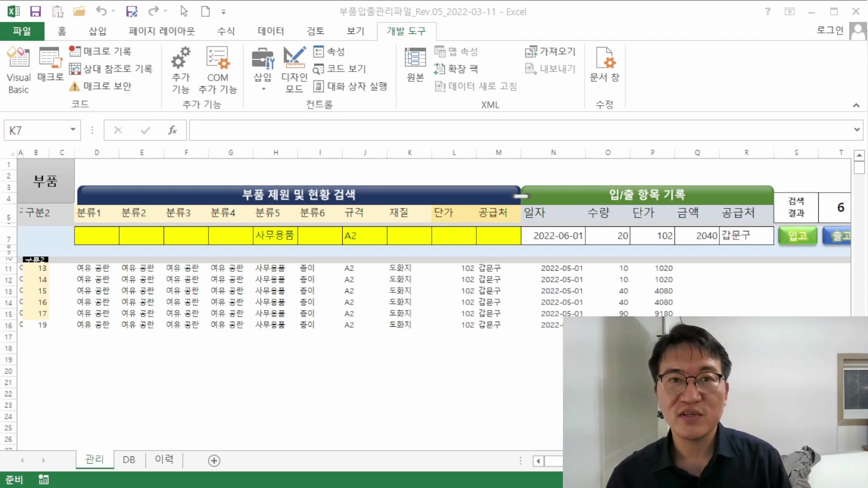
- Check the DB part rows, the 규격 search criterion on 관리 and the last record in 이력, finishing on the 관리 sheet
left_click(129, 459)
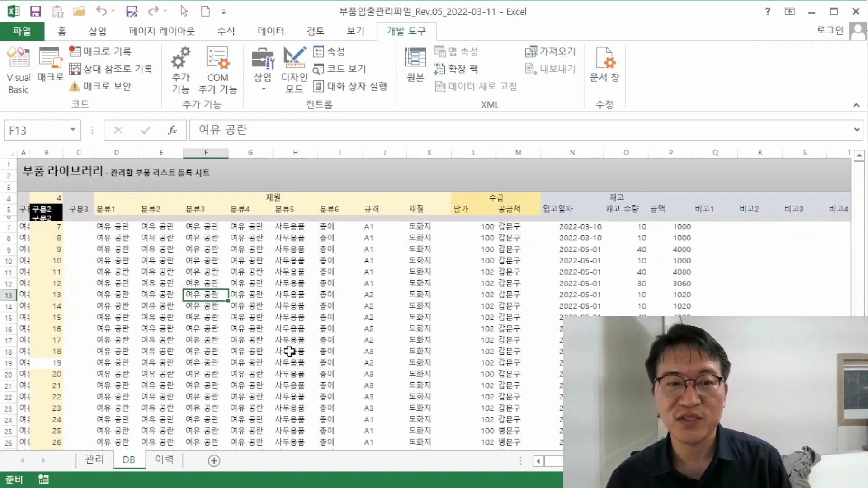
left_click(100, 459)
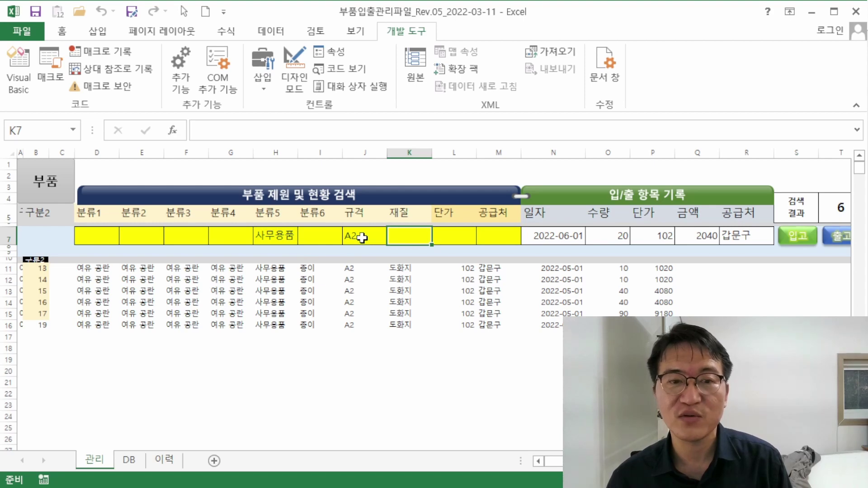
left_click(361, 237)
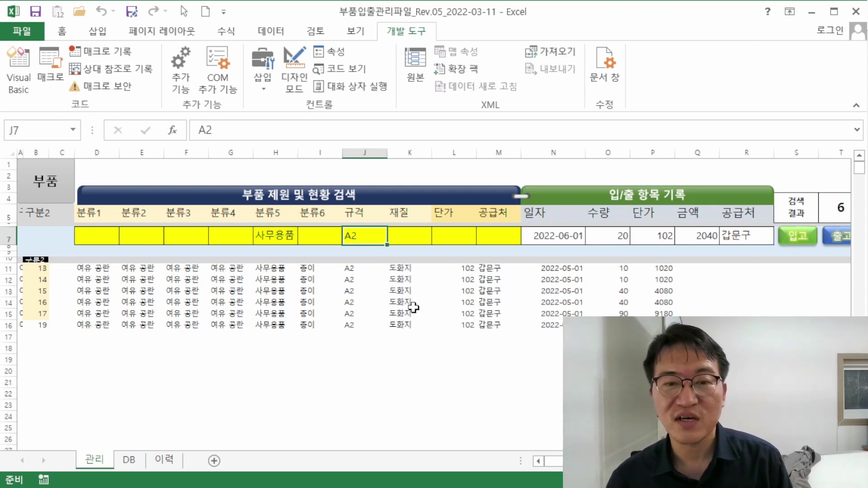
left_click(486, 300)
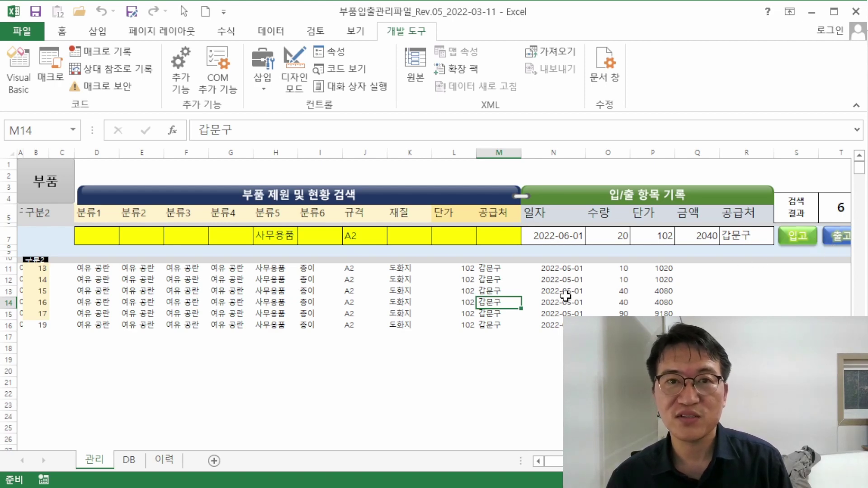
left_click(164, 459)
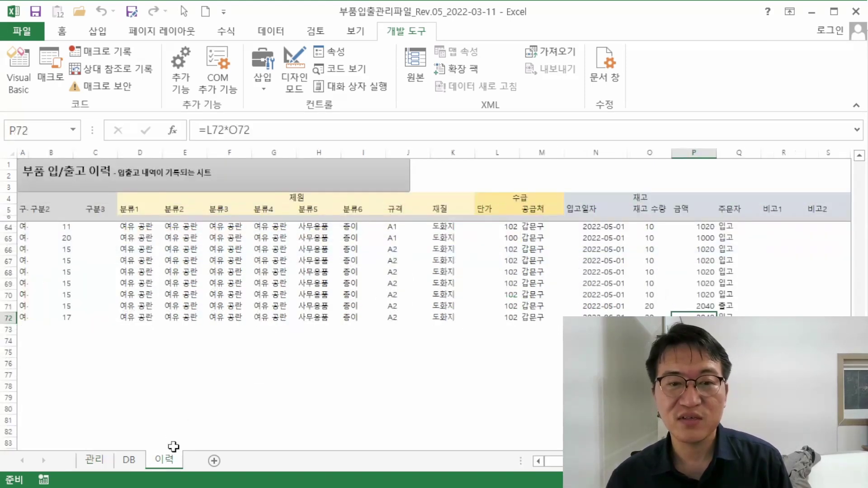
left_click(122, 460)
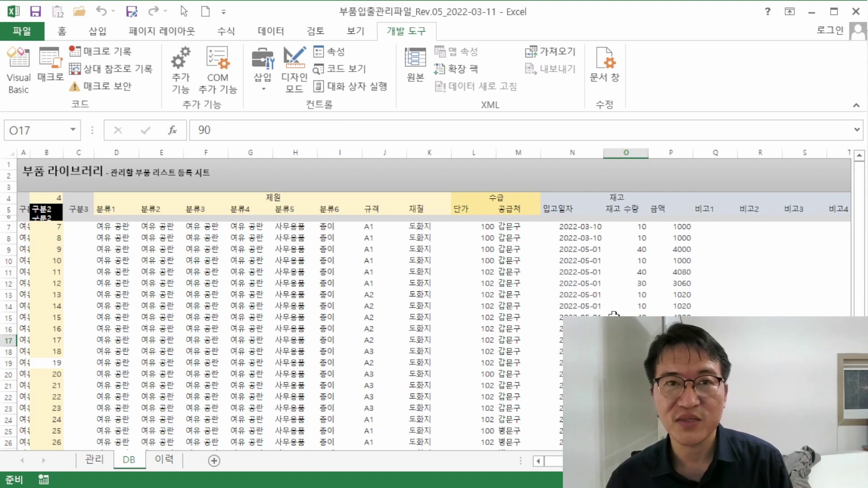
key("ctrl+Page_Up")
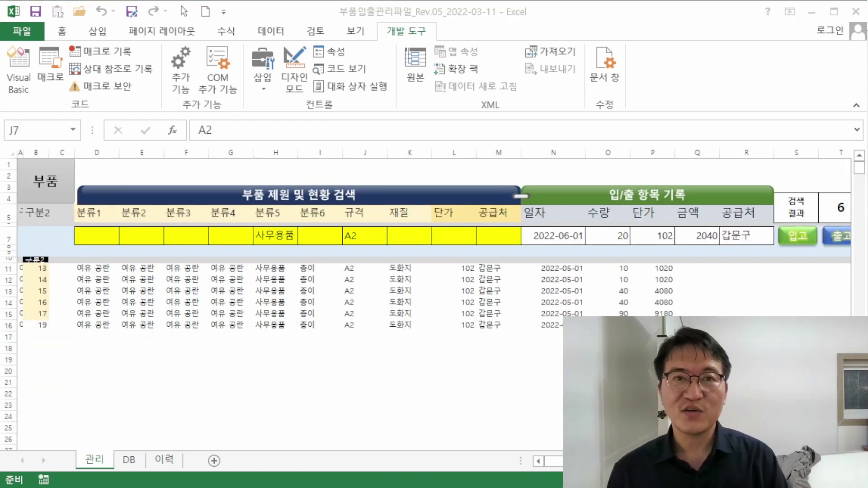